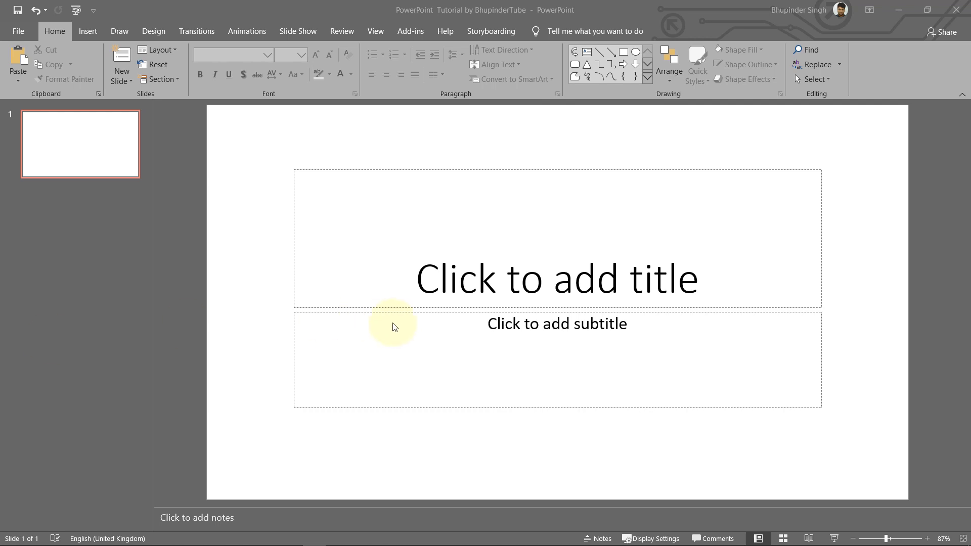
- Open the Shapes gallery from the Insert tab to choose a Block Arrows shape
{"action": "left_click", "coordinate": [86, 33]}
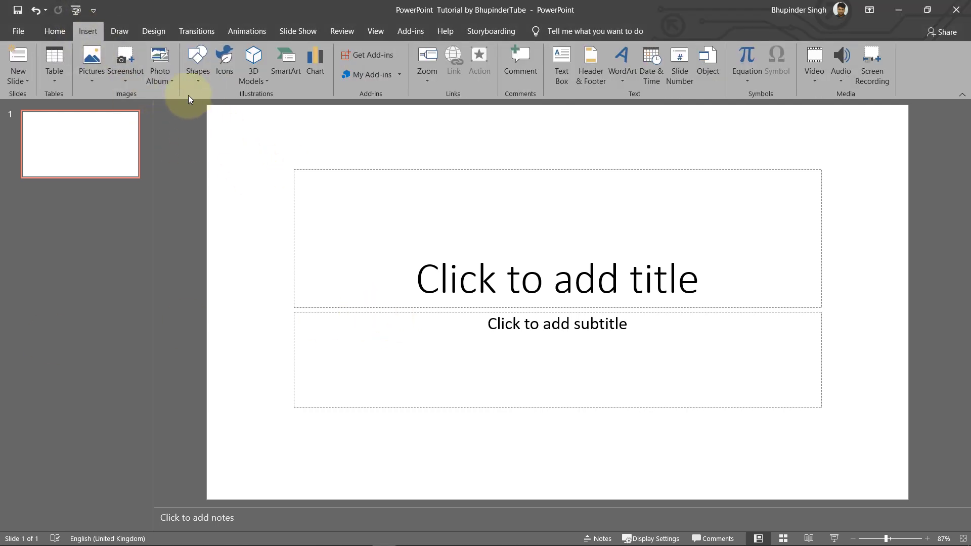
{"action": "left_click", "coordinate": [198, 65]}
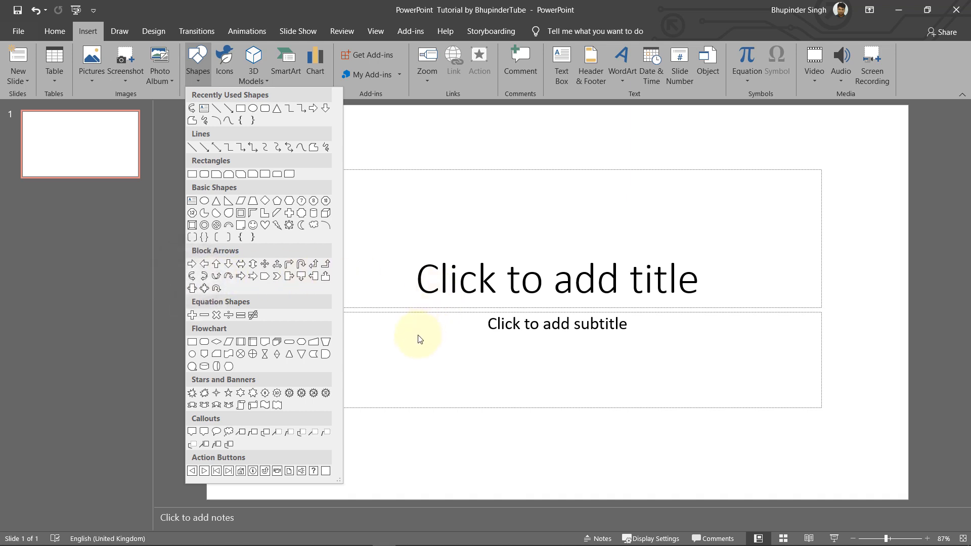
- Draw a curved block arrow, widen and rotate it, and place it left of the title
{"action": "left_click", "coordinate": [191, 275]}
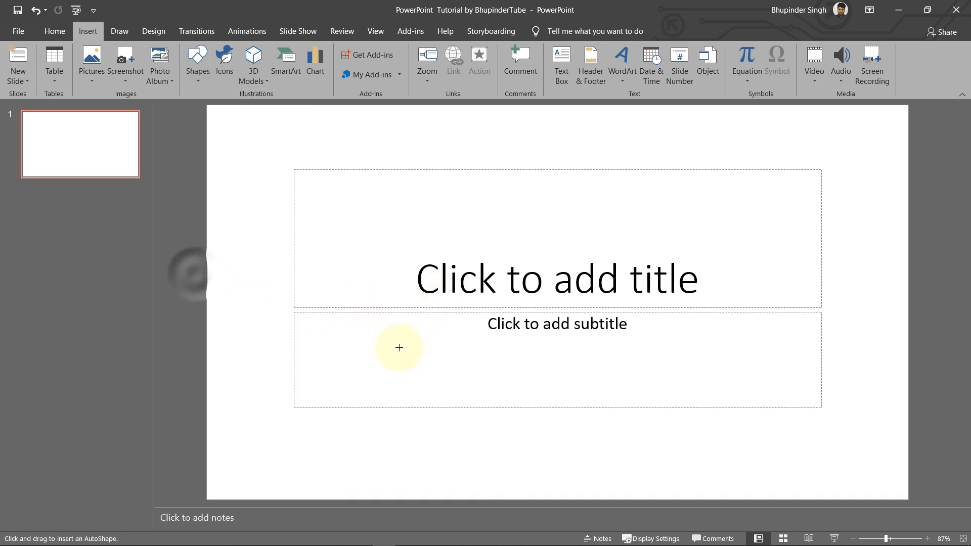
{"action": "left_click_drag", "start_coordinate": [405, 361], "coordinate": [404, 249]}
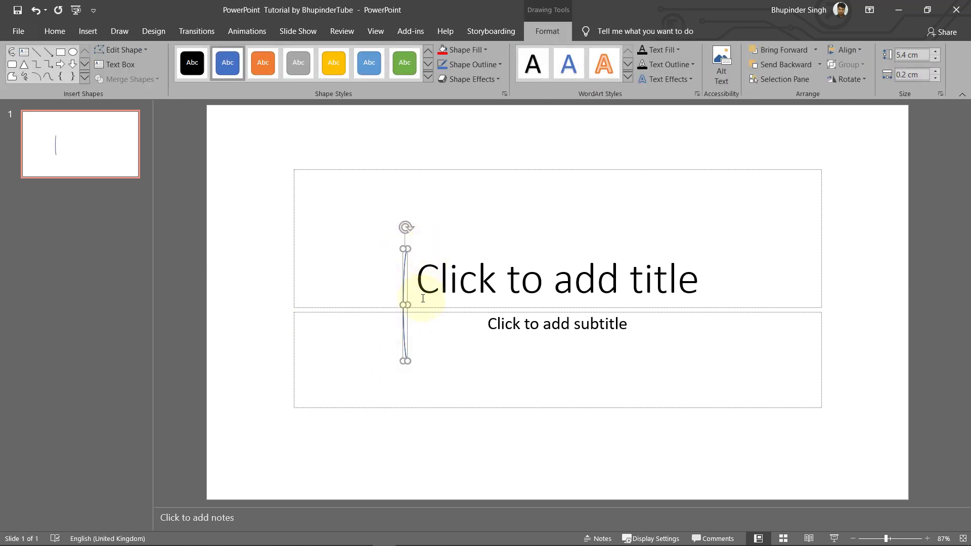
{"action": "left_click_drag", "start_coordinate": [410, 304], "coordinate": [466, 304]}
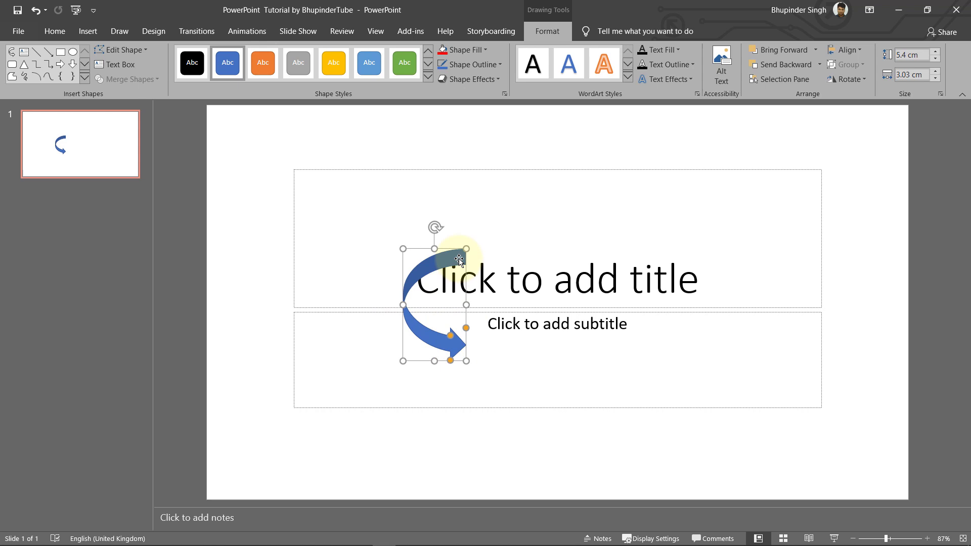
{"action": "left_click_drag", "start_coordinate": [433, 225], "coordinate": [463, 372]}
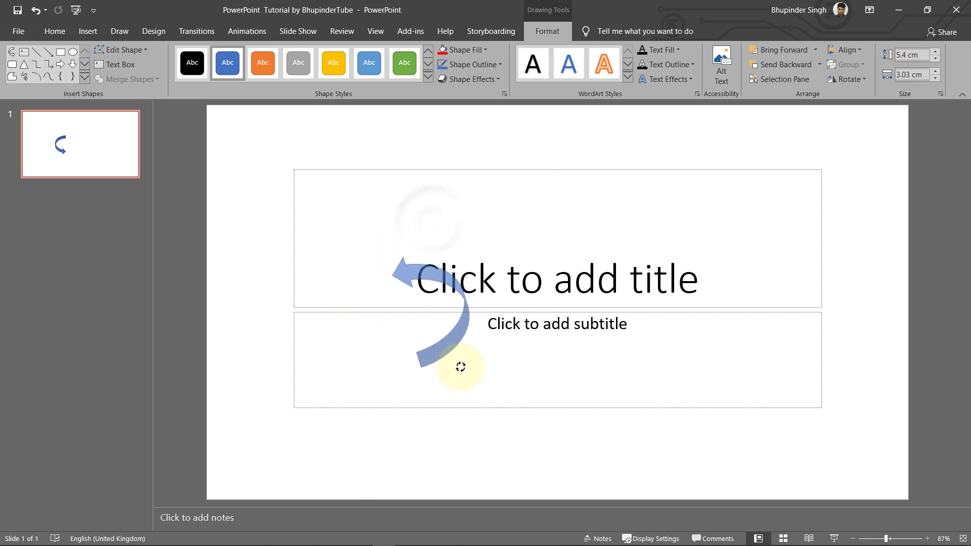
{"action": "left_click_drag", "start_coordinate": [394, 276], "coordinate": [325, 240]}
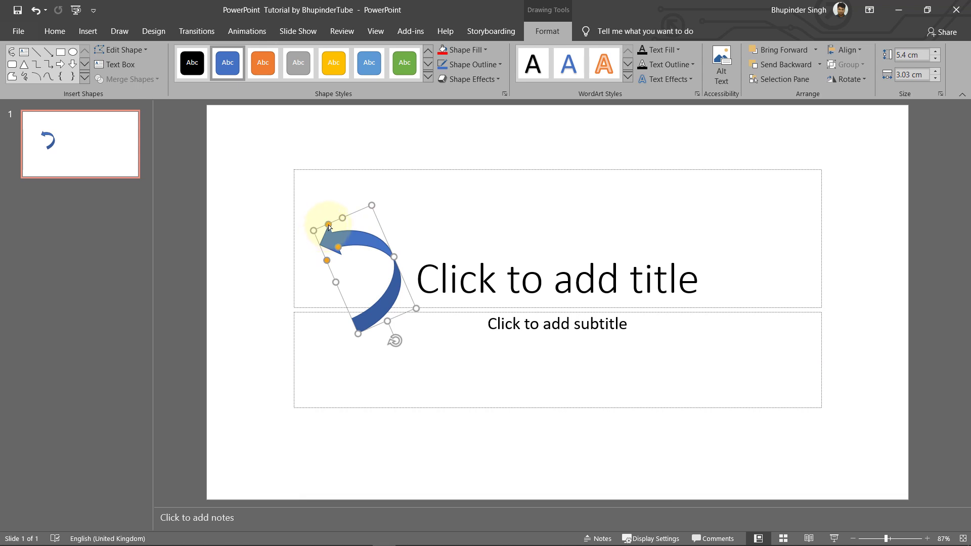
- Reshape the arrowhead, thin the arrow body and make the arrow taller
{"action": "mouse_move", "coordinate": [329, 226]}
{"action": "left_mouse_down"}
{"action": "mouse_move", "coordinate": [371, 223]}
{"action": "mouse_move", "coordinate": [339, 221]}
{"action": "mouse_move", "coordinate": [358, 215]}
{"action": "left_mouse_up"}
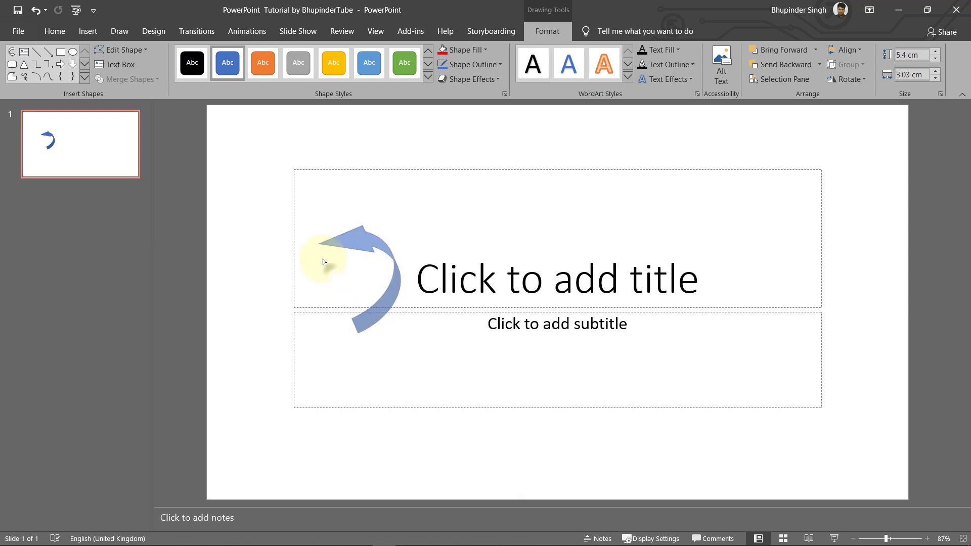
{"action": "left_click_drag", "start_coordinate": [332, 274], "coordinate": [330, 268]}
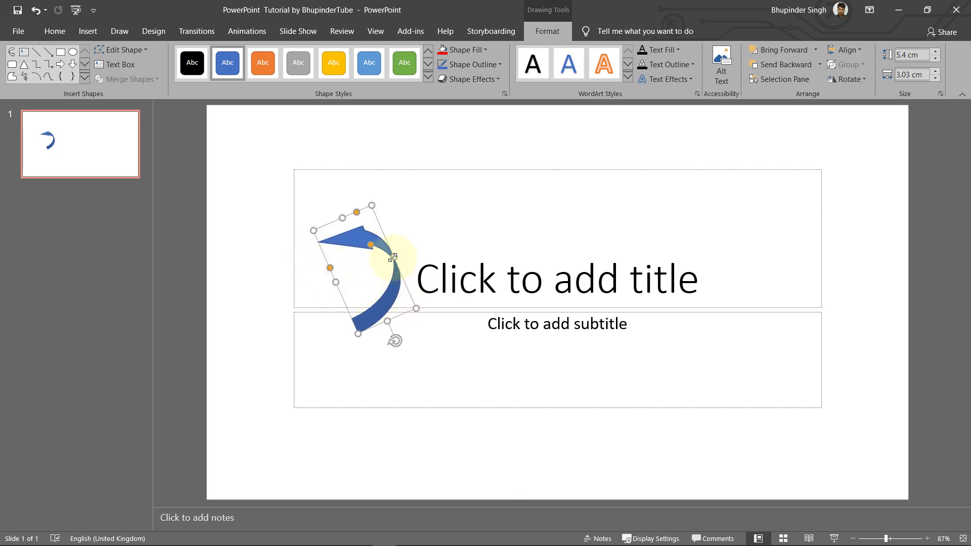
{"action": "left_click_drag", "start_coordinate": [394, 256], "coordinate": [408, 257]}
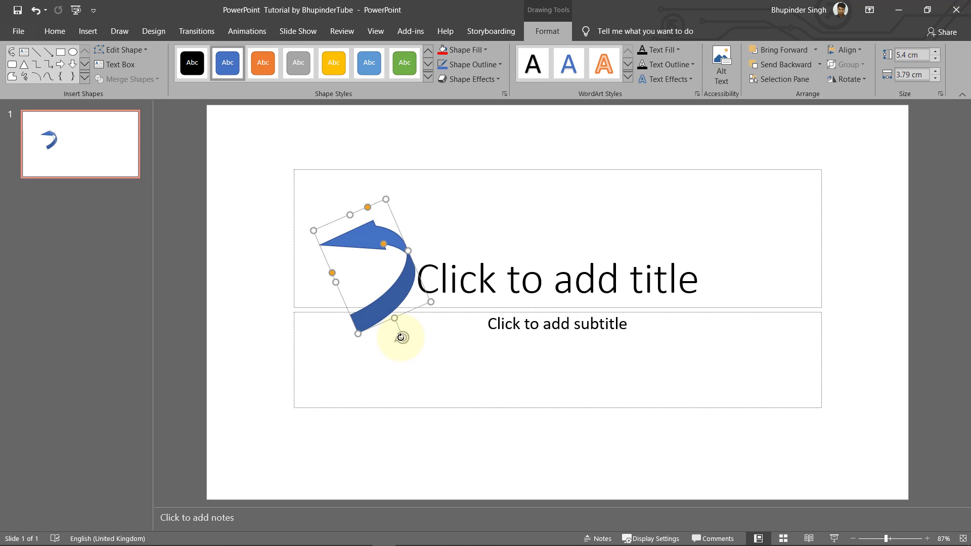
{"action": "left_click_drag", "start_coordinate": [401, 336], "coordinate": [414, 314]}
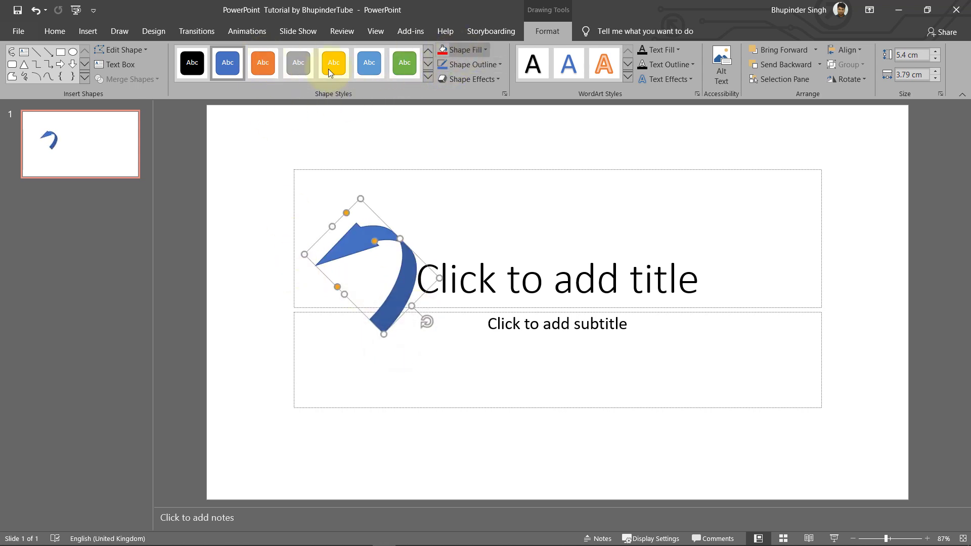
- Fill the curved arrow with standard red and nudge it up and to the right
{"action": "left_click", "coordinate": [473, 50]}
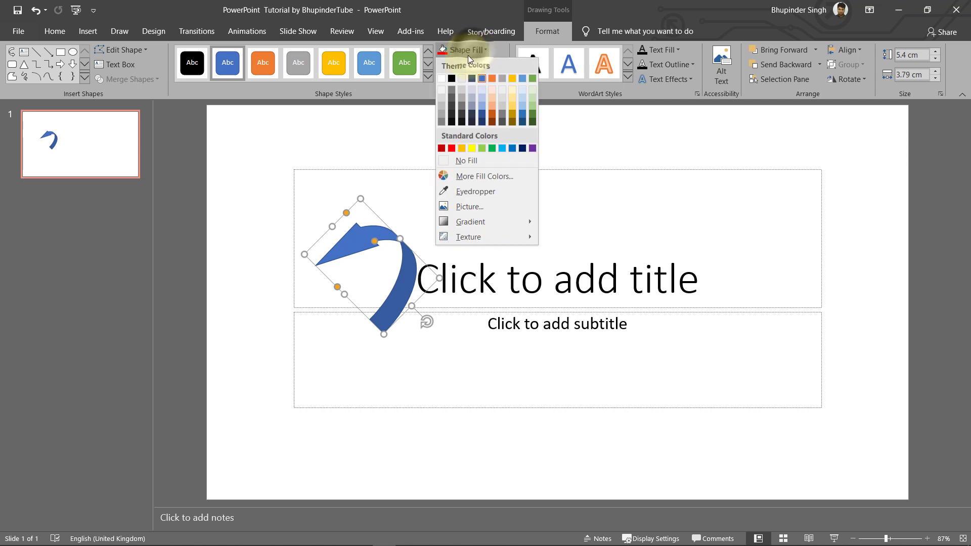
{"action": "left_click", "coordinate": [447, 149]}
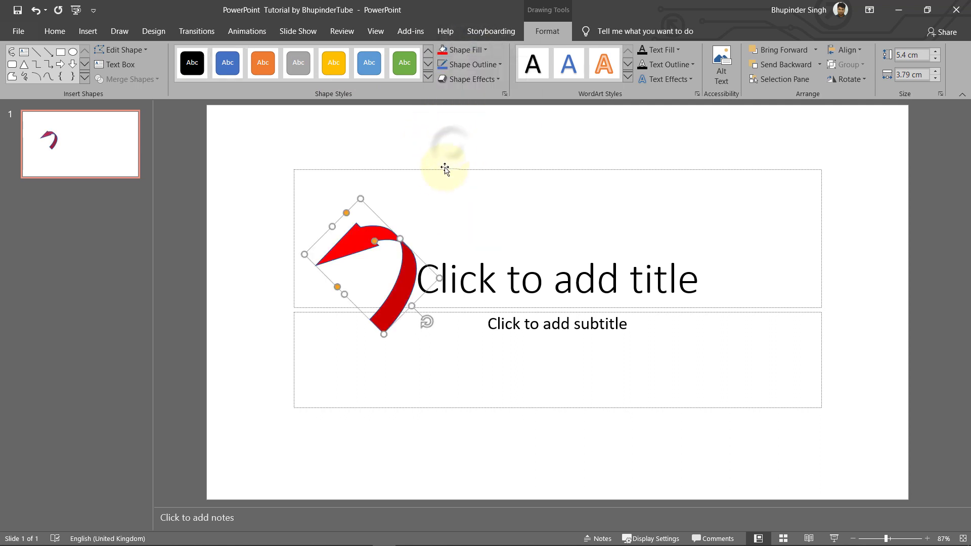
{"action": "left_click", "coordinate": [433, 211]}
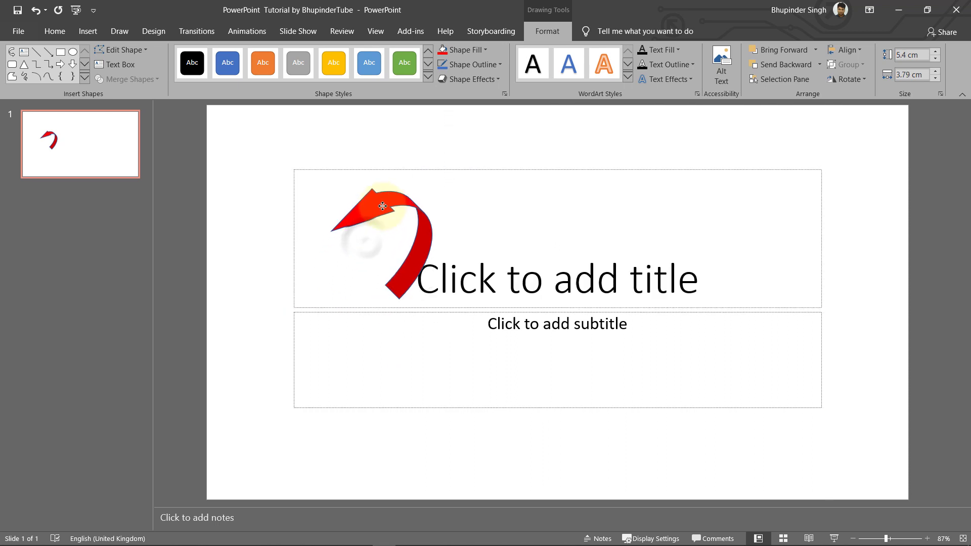
{"action": "left_click_drag", "start_coordinate": [368, 248], "coordinate": [385, 213]}
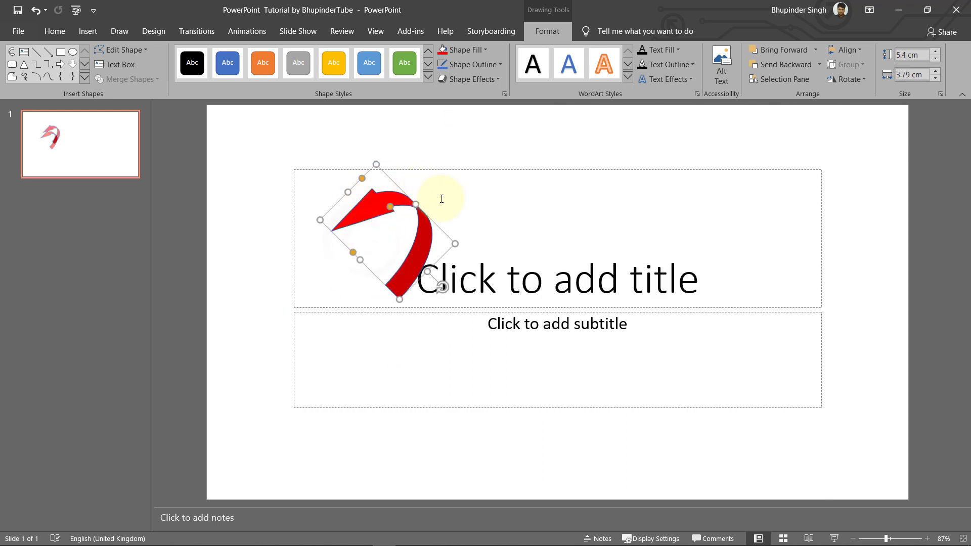
- Put the text cursor inside the subtitle placeholder below the title
{"action": "left_click", "coordinate": [407, 325]}
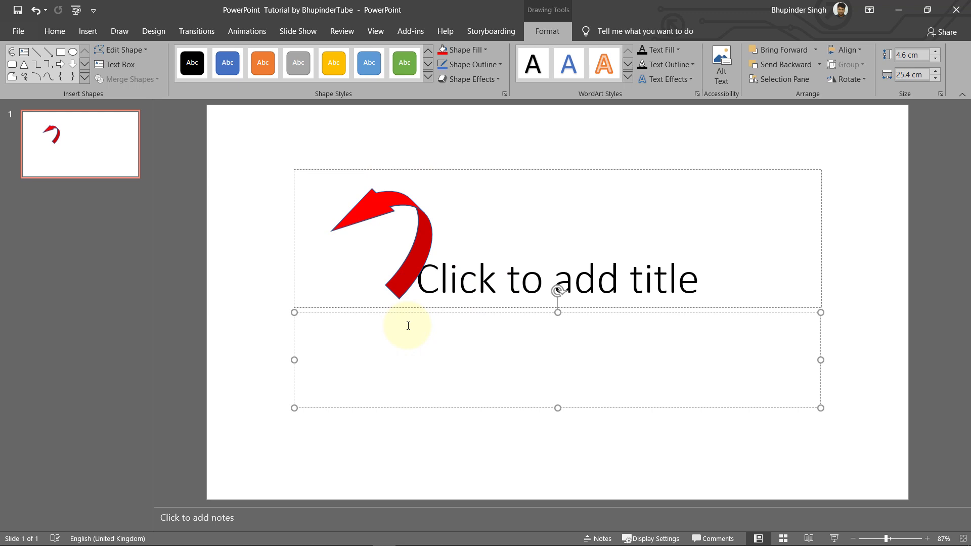